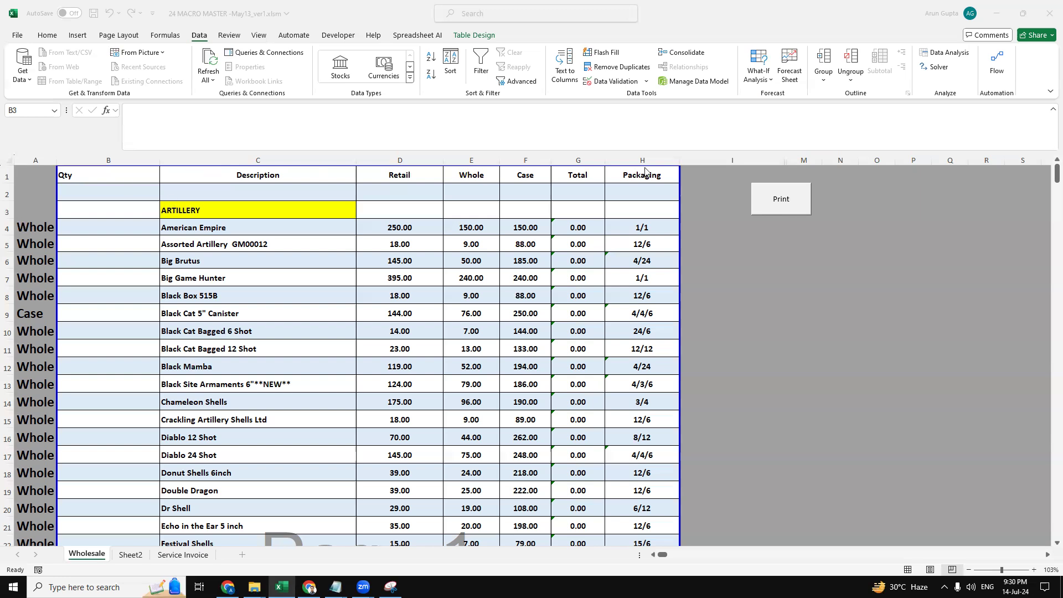
Step: Look over the Service Invoice sheet and American Empire's Retail/Whole/Case choices without changing them
scroll(75, 369, down, 2)
scroll(76, 369, up, 2)
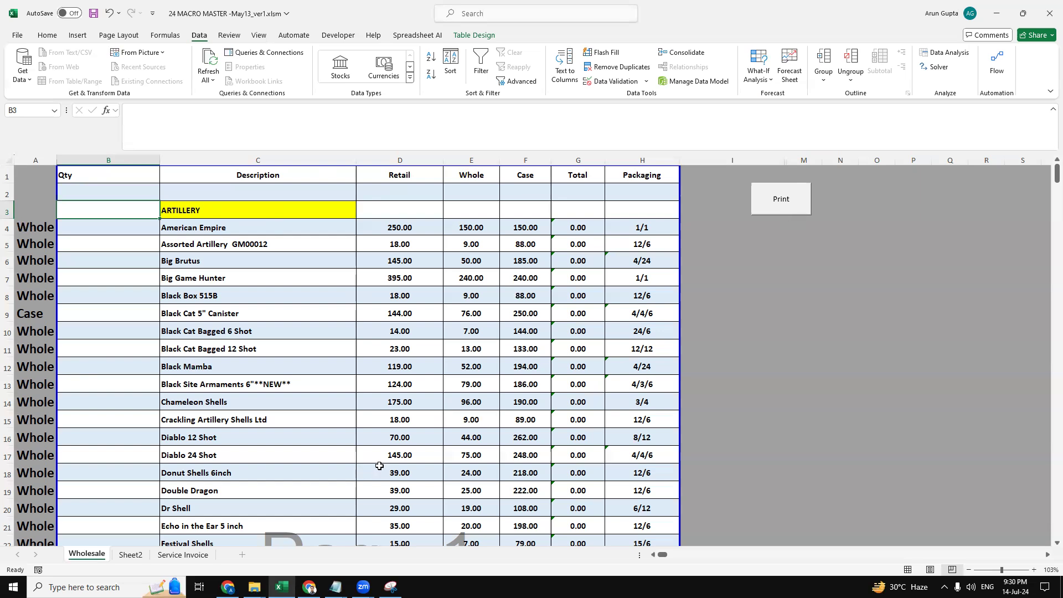
click(187, 557)
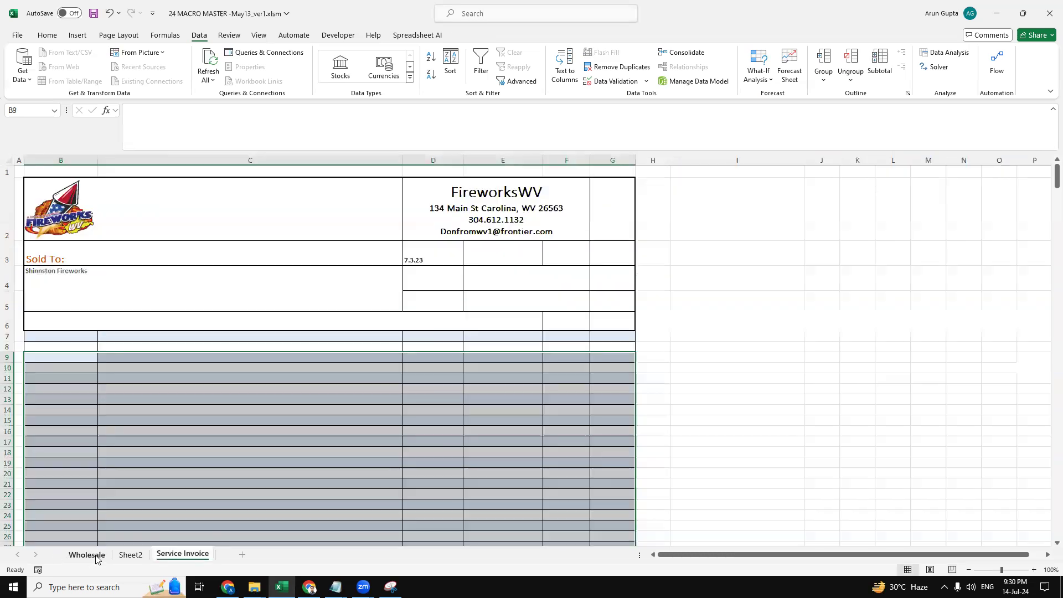
click(78, 556)
click(755, 352)
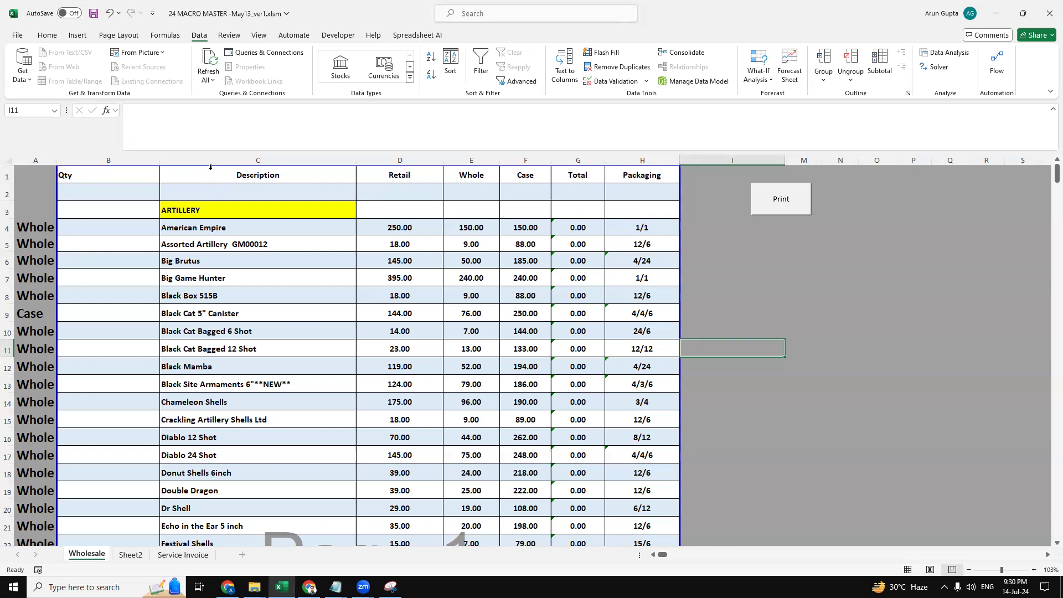
click(35, 228)
click(62, 230)
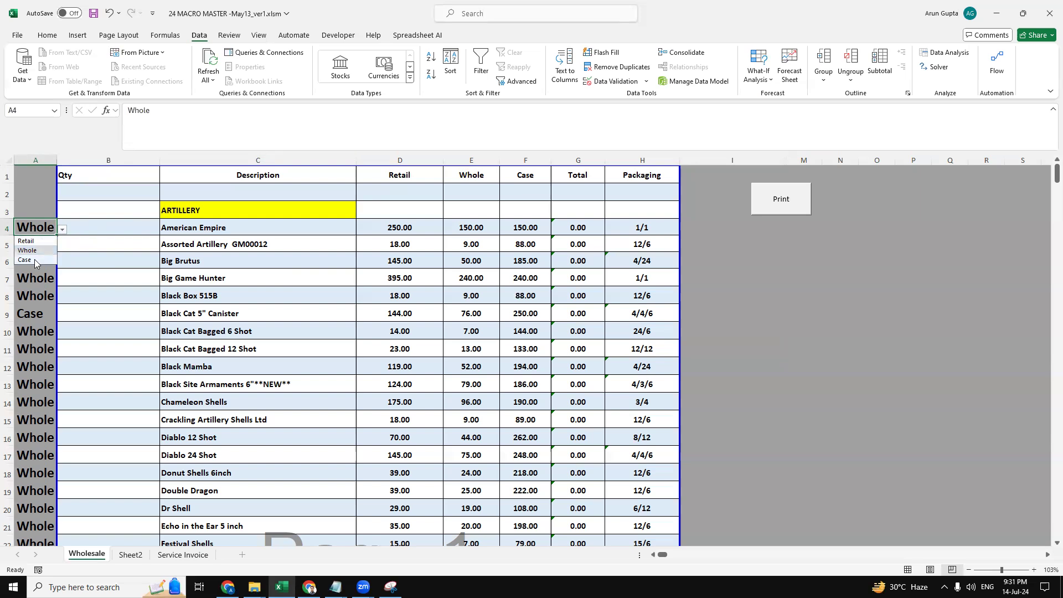
click(80, 233)
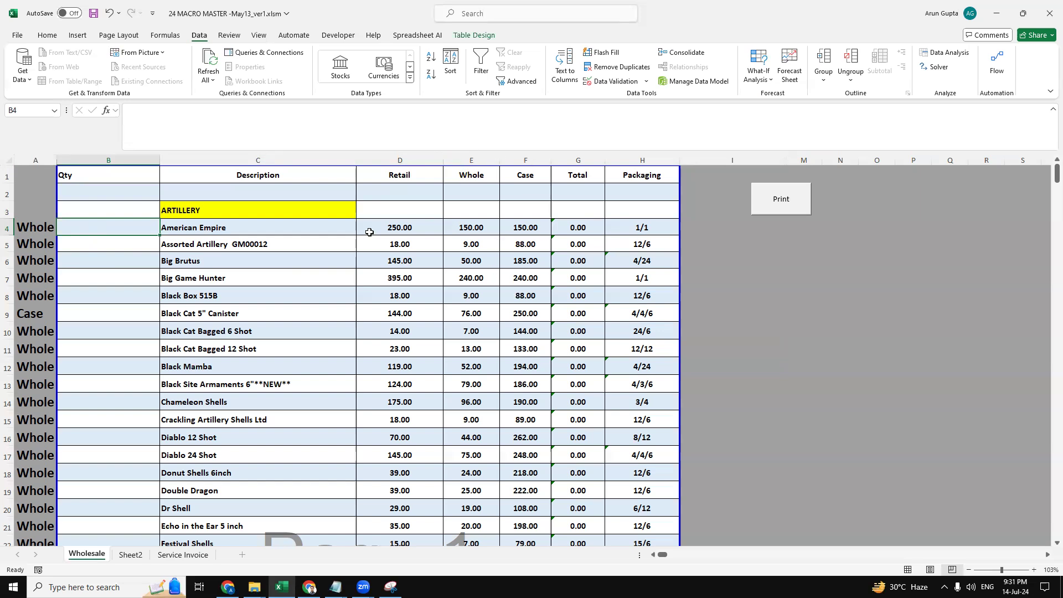
click(246, 223)
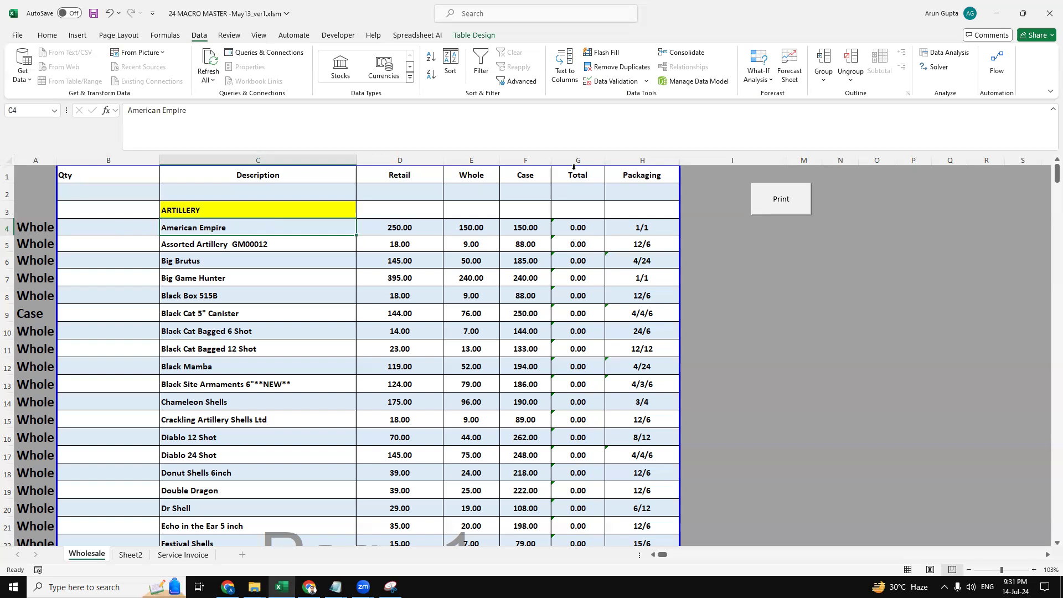
click(33, 227)
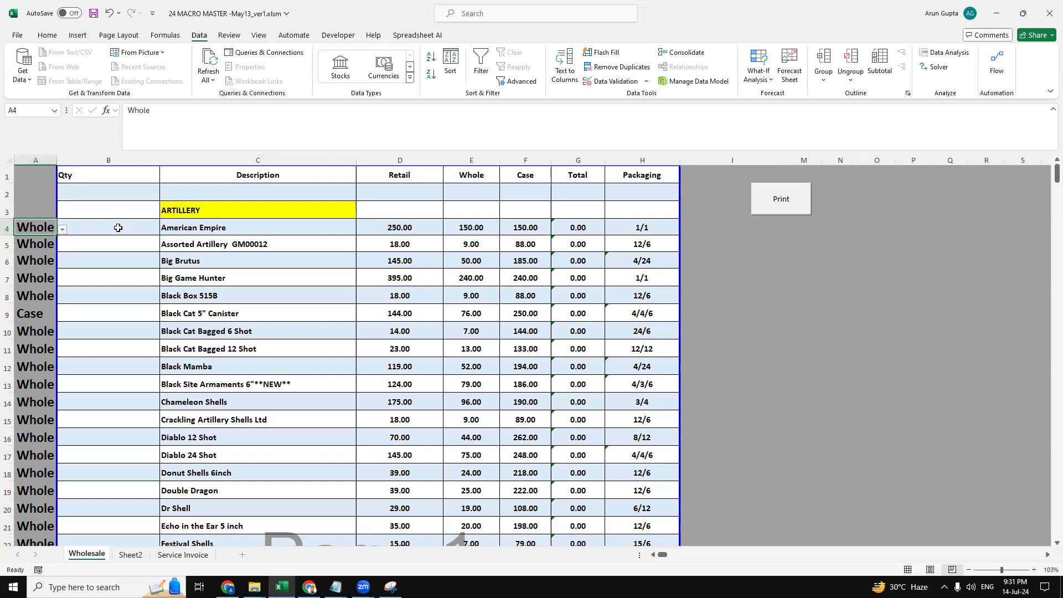
Step: Set American Empire's quantity to 1, then change it to 2
click(90, 224)
text(1)
click(131, 260)
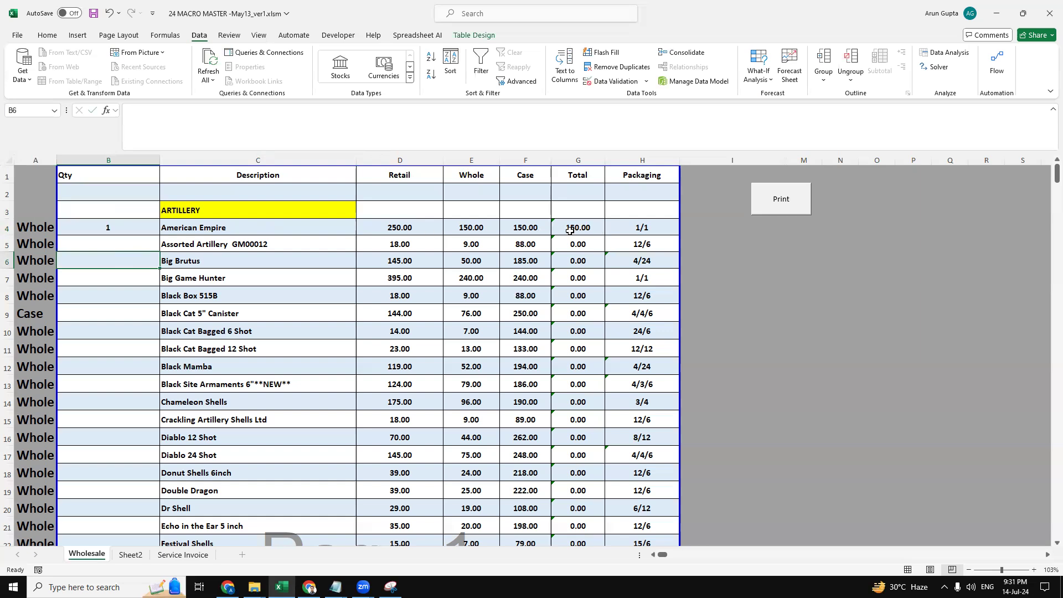
click(127, 229)
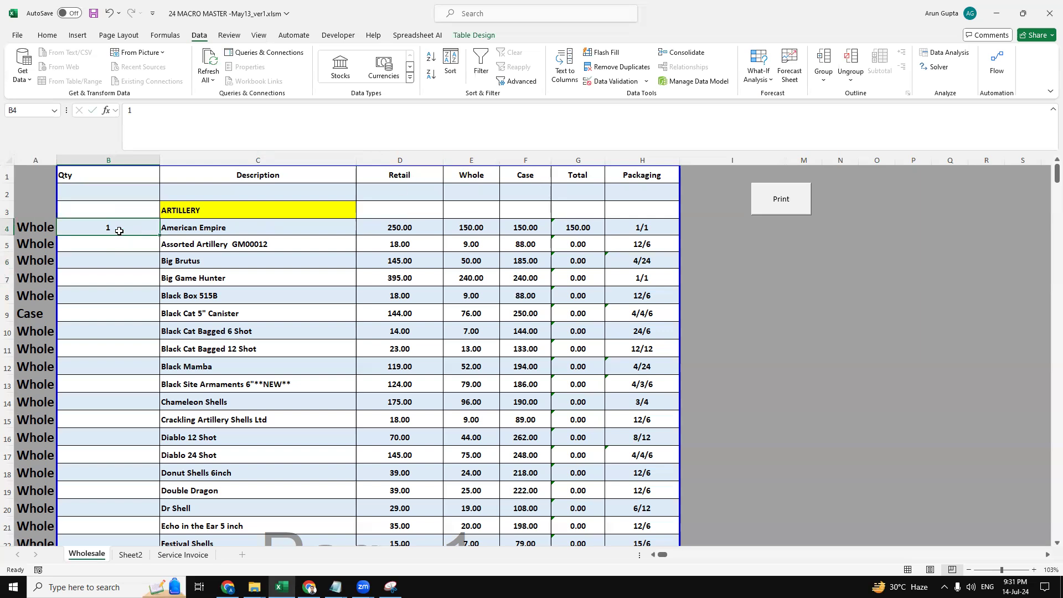
text(2)
click(124, 248)
click(125, 233)
Step: Price American Empire at Retail so its total becomes 500.00
click(25, 227)
click(62, 229)
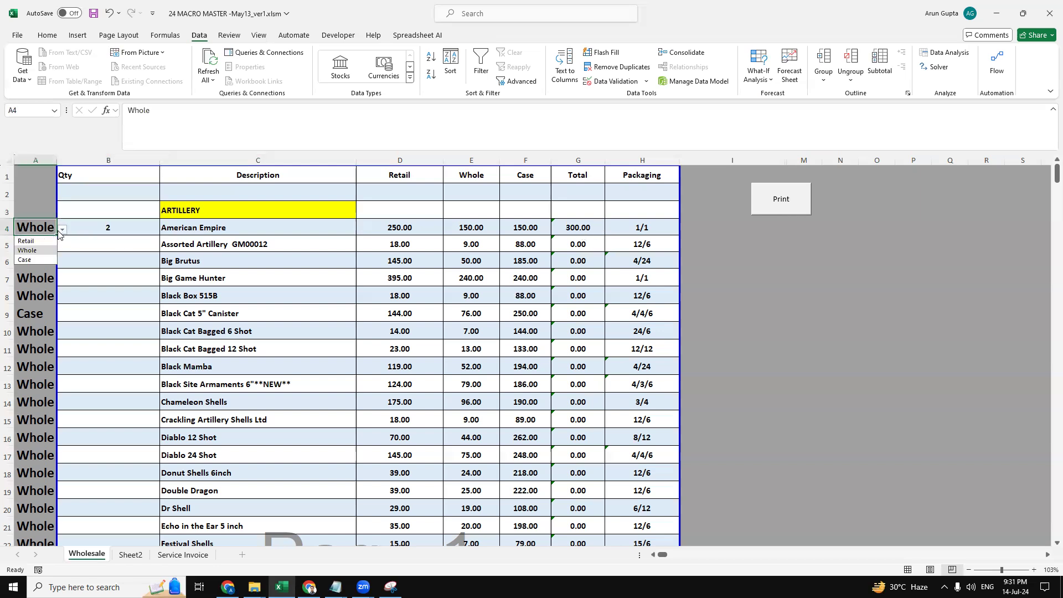
click(26, 240)
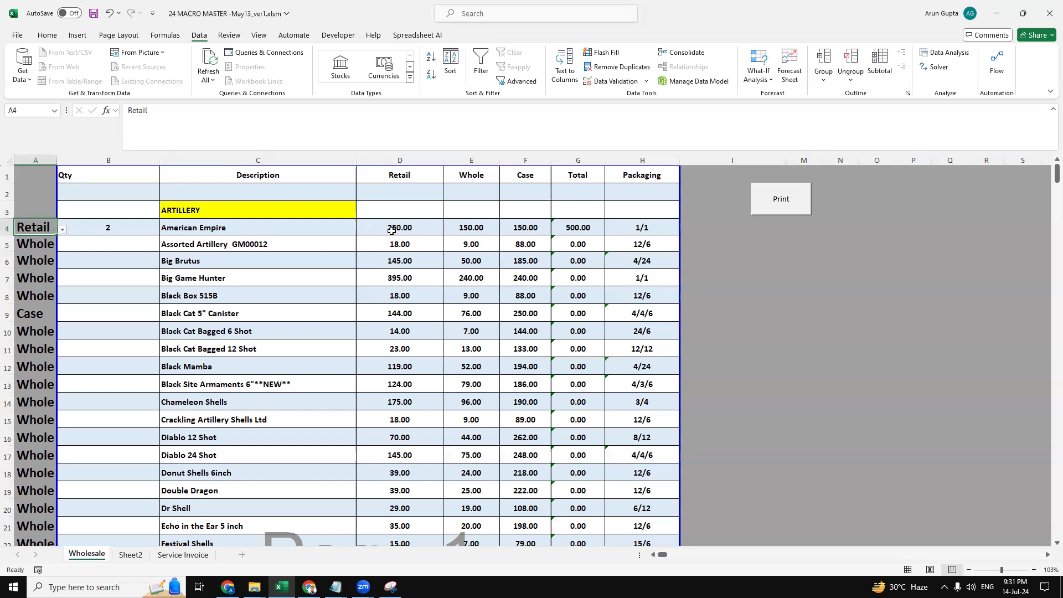
click(88, 230)
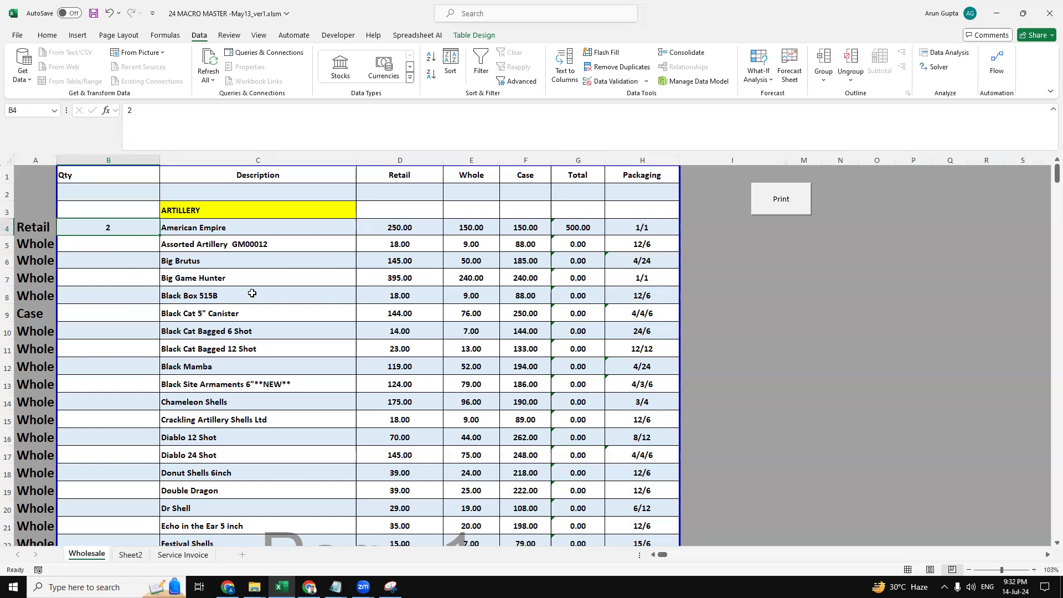
Step: Order 1 Assorted Artillery and 2 Big Brutus priced by the Case
click(119, 250)
text(1)
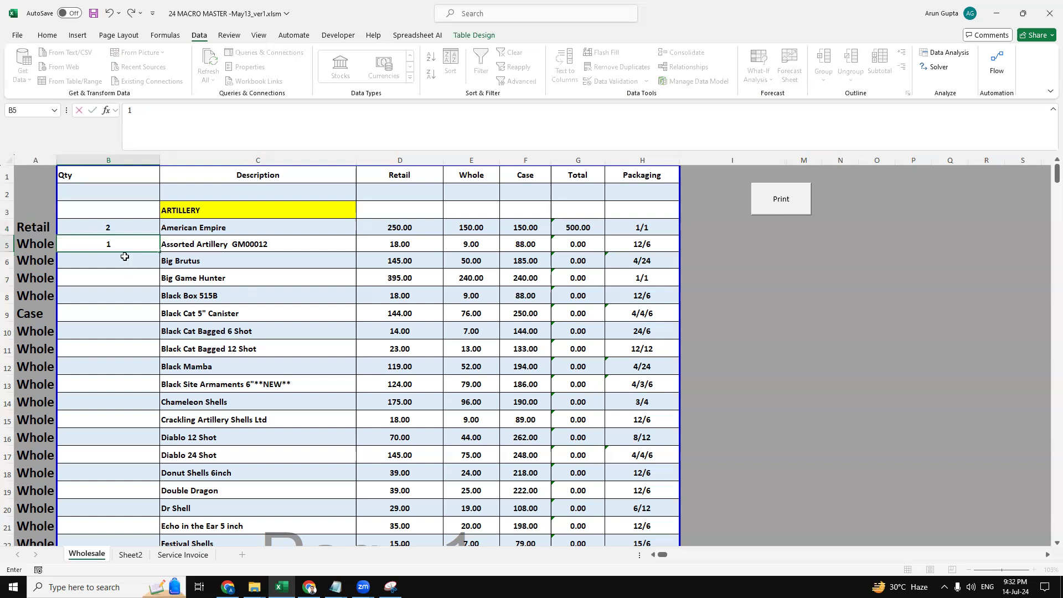
click(124, 259)
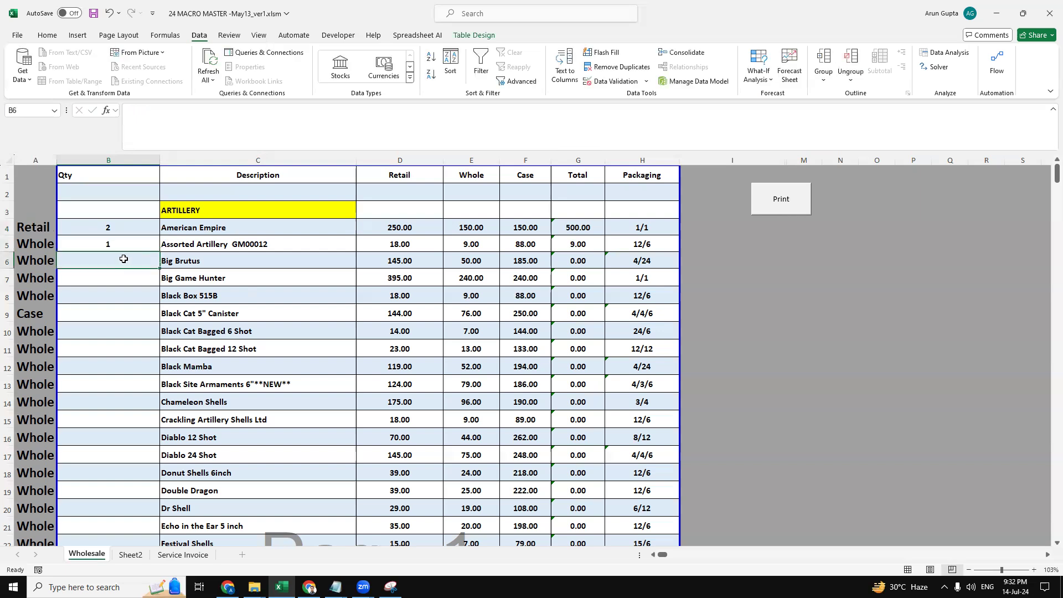
click(35, 260)
click(63, 263)
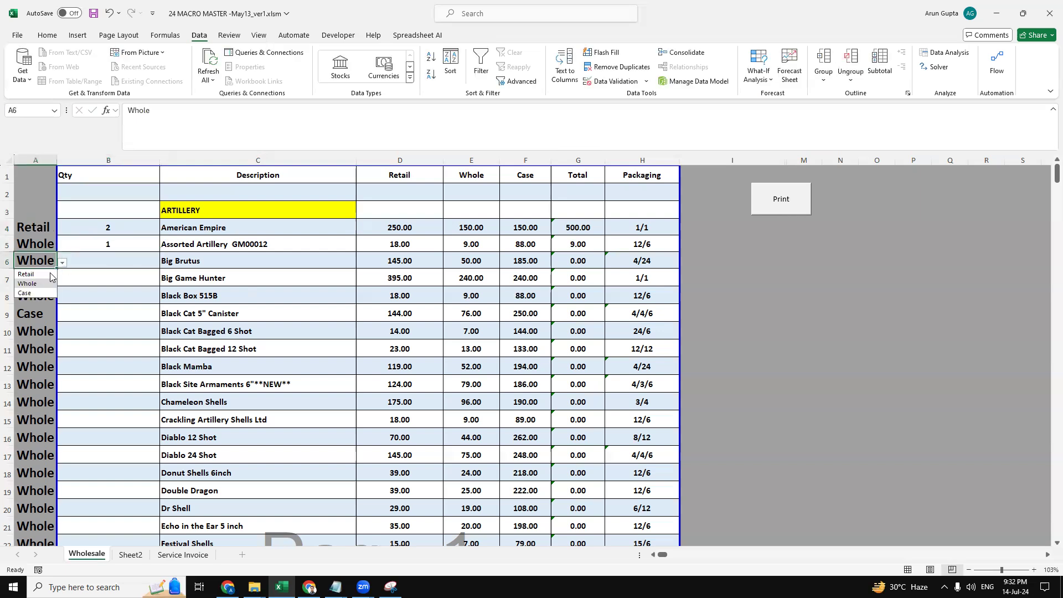
click(25, 292)
click(85, 259)
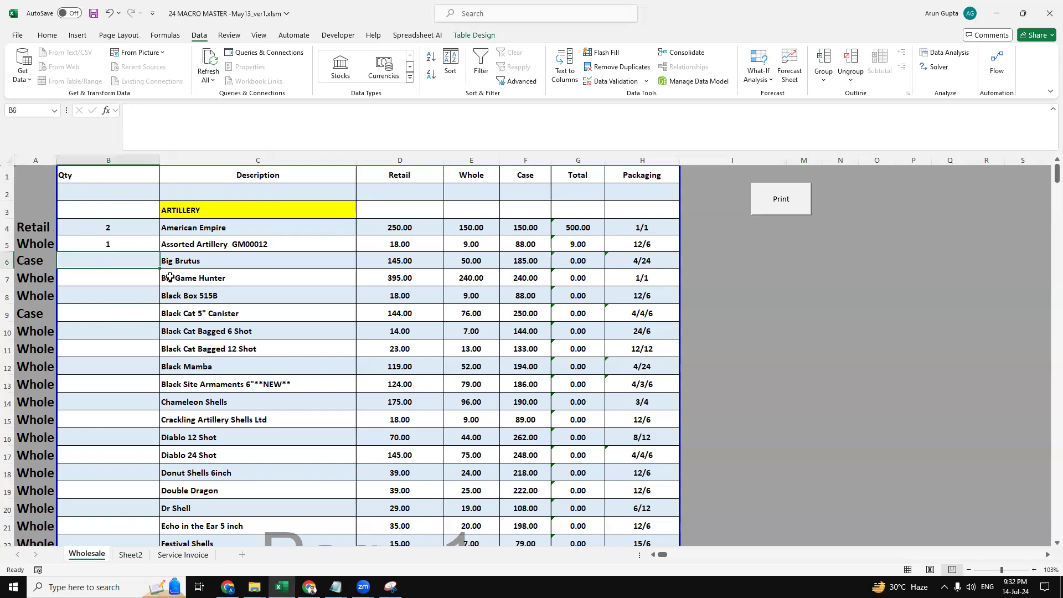
text(2)
click(138, 314)
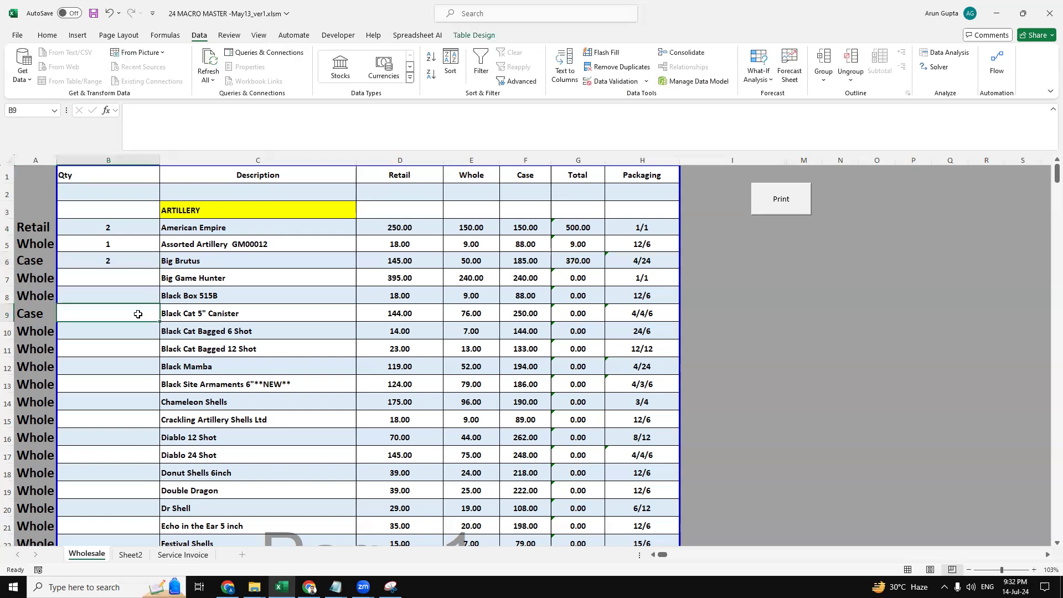
Step: Order 1 Big Game Hunter and scroll through the product list to check totals
click(127, 299)
click(123, 281)
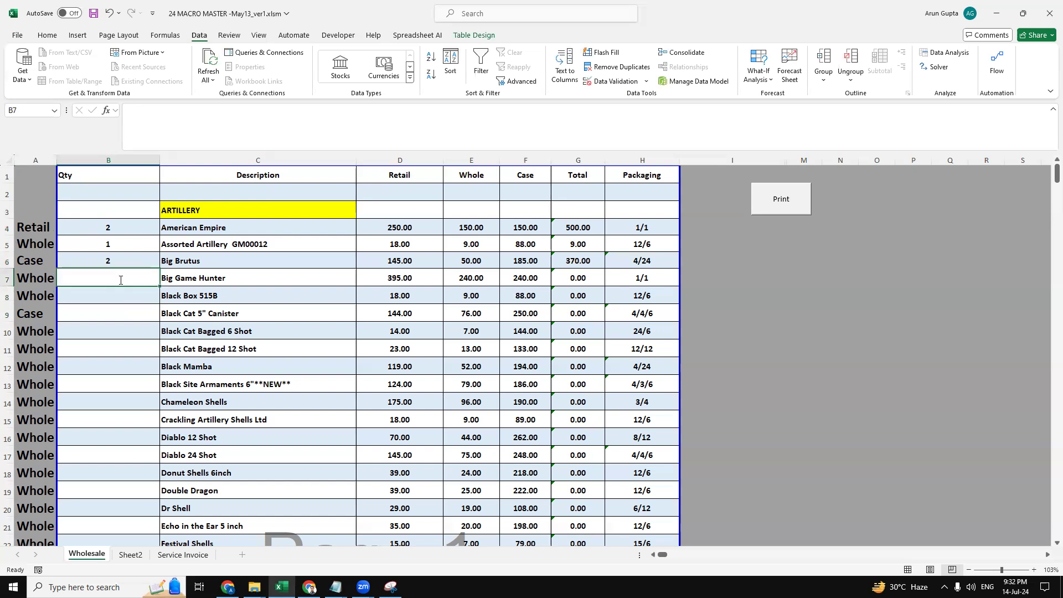
text(1)
click(114, 302)
scroll(118, 274, down, 4)
scroll(131, 297, up, 4)
scroll(130, 297, down, 20)
scroll(226, 366, down, 20)
scroll(225, 366, up, 6)
scroll(226, 366, down, 18)
scroll(226, 366, up, 20)
scroll(226, 366, up, 20)
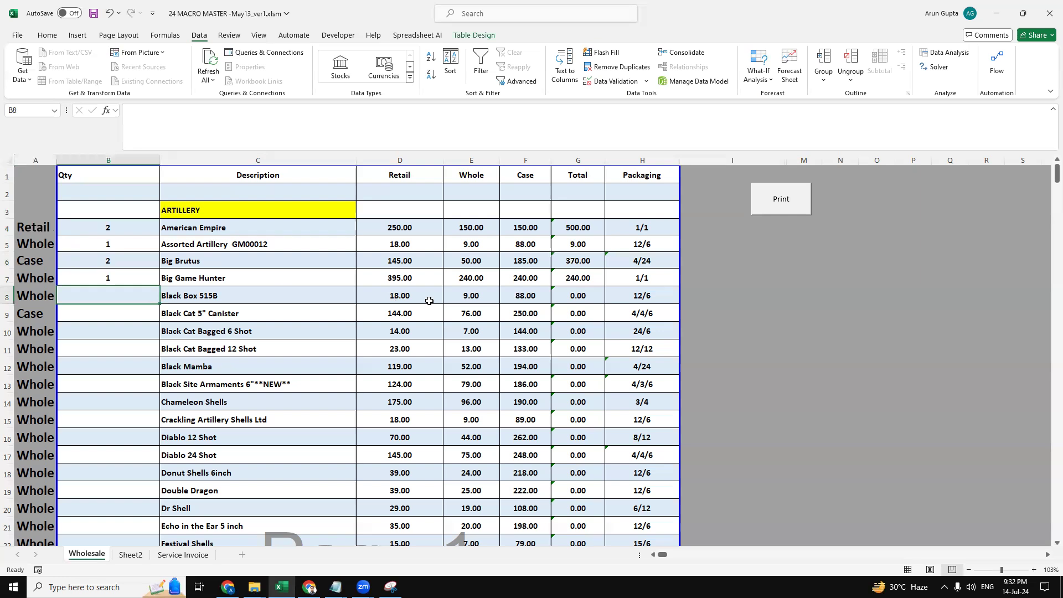
Step: Review the Service Invoice sheet, scrolling down and back to the top
click(186, 555)
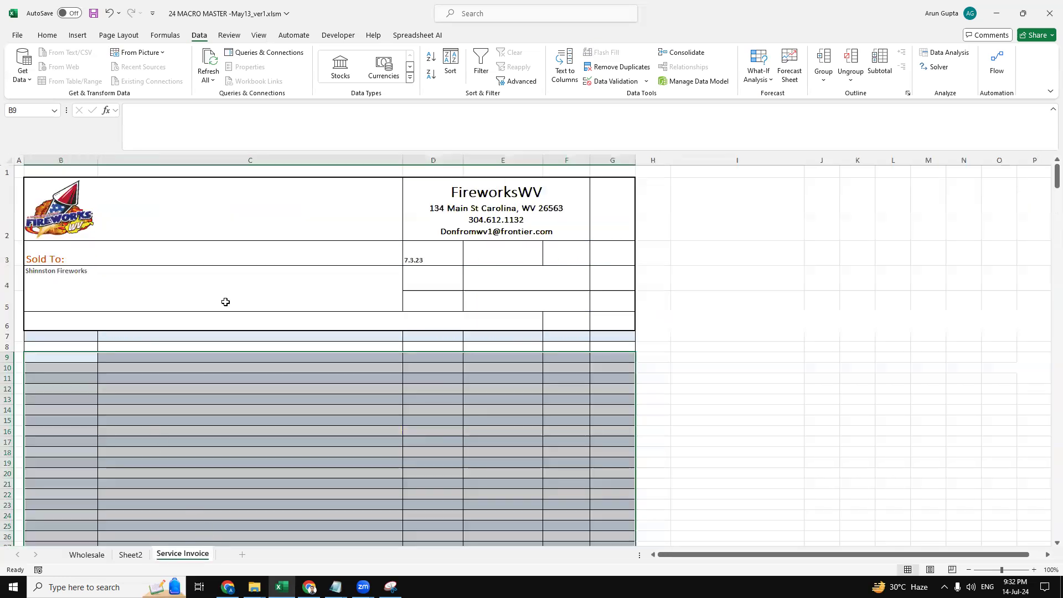
click(225, 302)
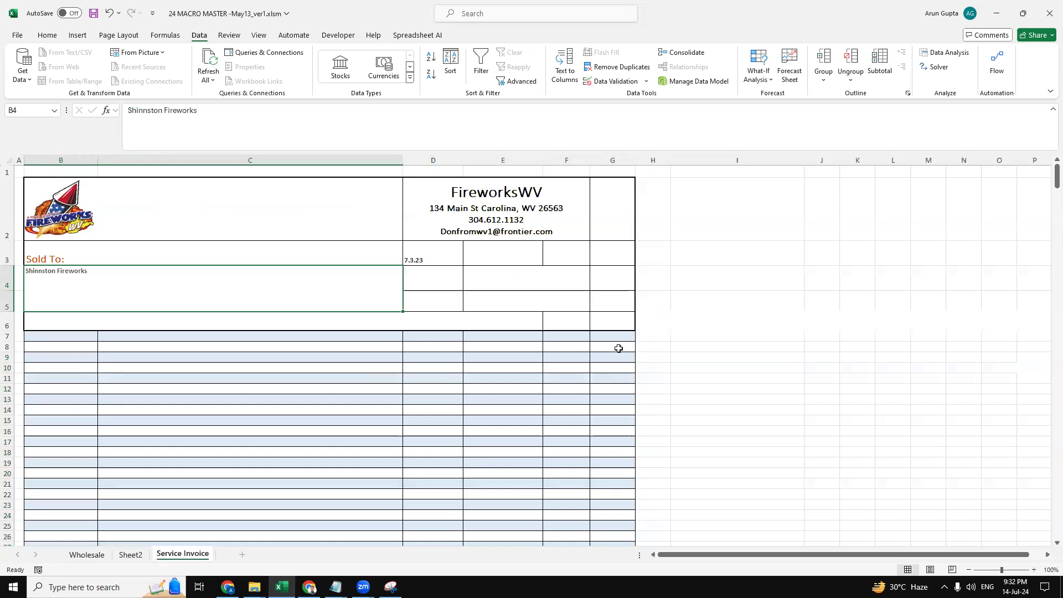
scroll(581, 403, down, 20)
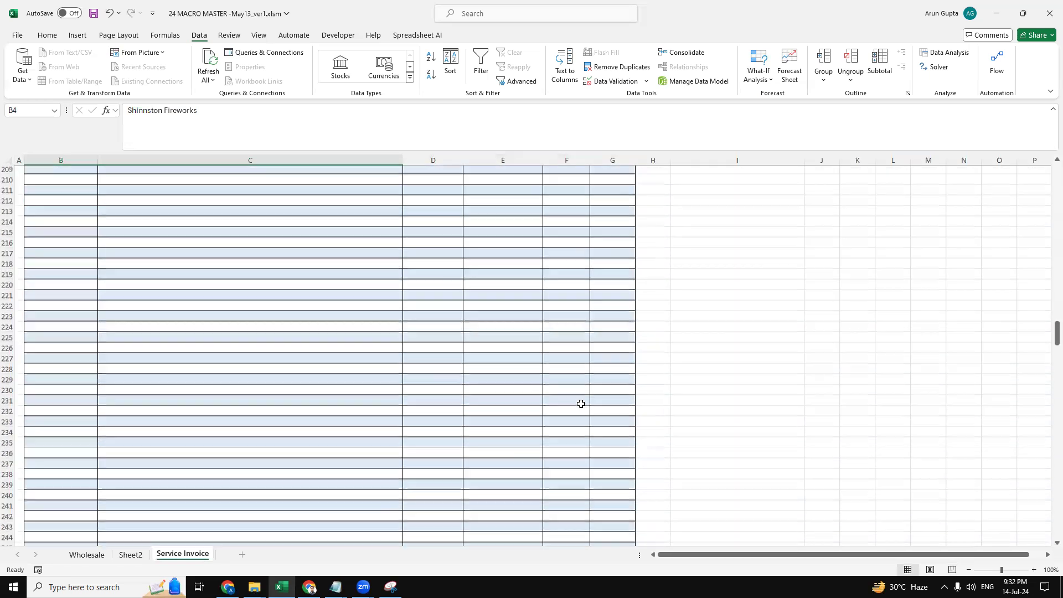
scroll(581, 404, down, 20)
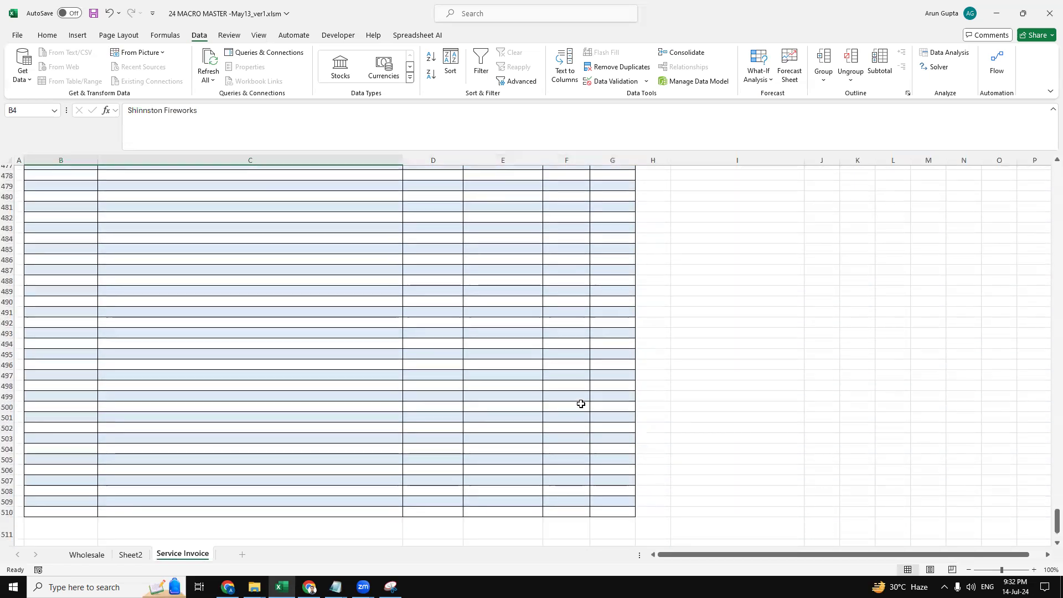
scroll(581, 404, up, 20)
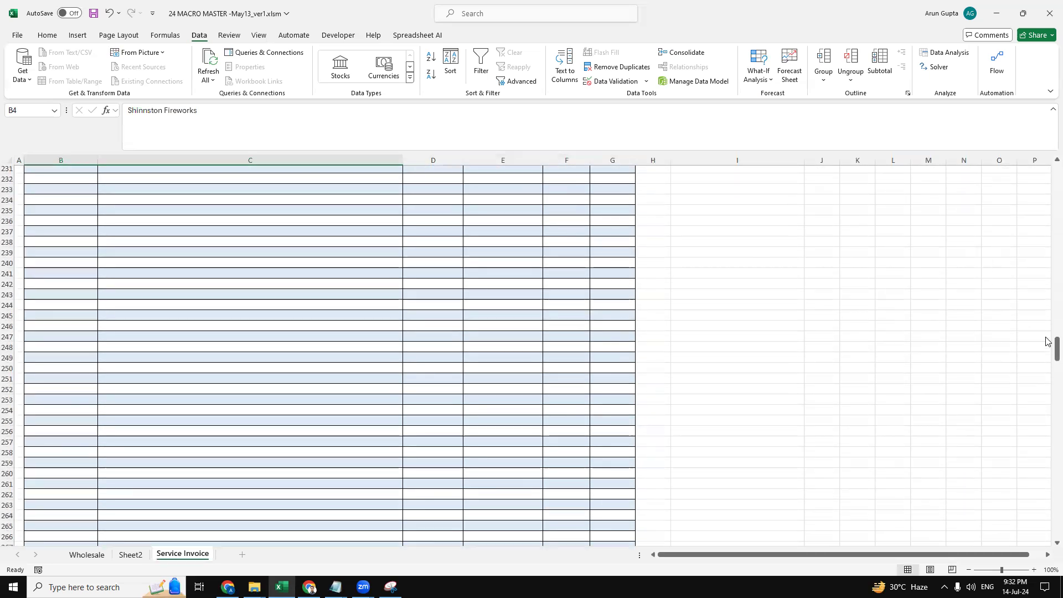
drag(1055, 344, 1048, 142)
Step: Run the Print macro from the Wholesale sheet to export Invoice.pdf, then maximize its window
click(83, 555)
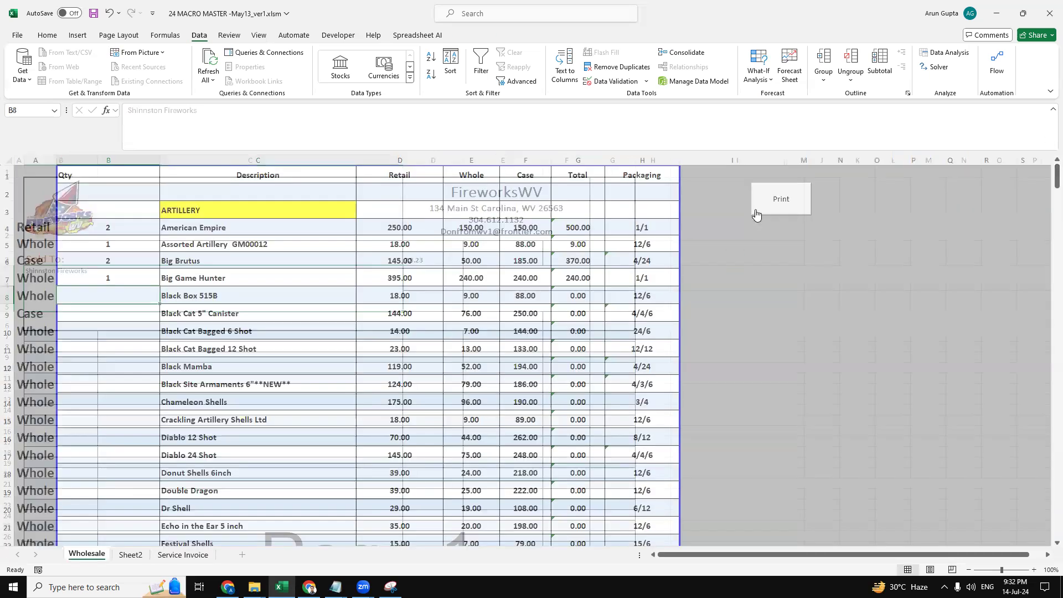
click(764, 208)
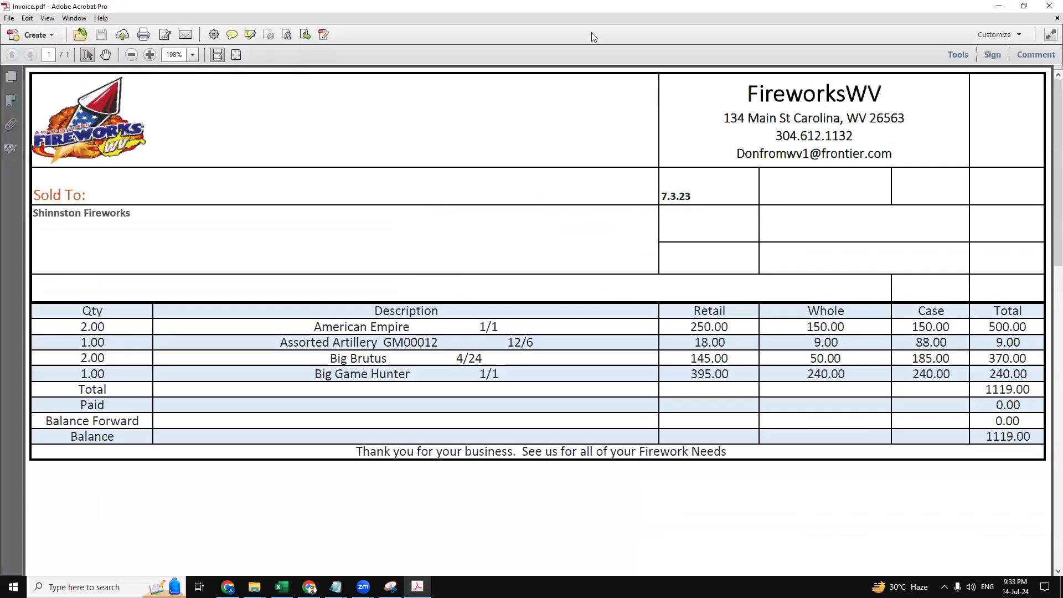
click(1023, 7)
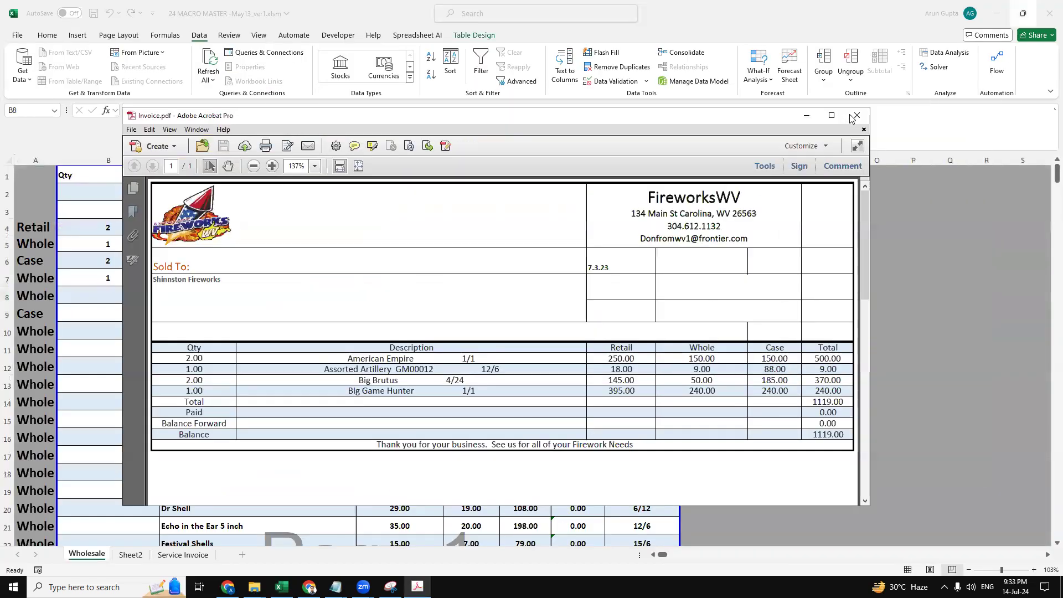
click(832, 116)
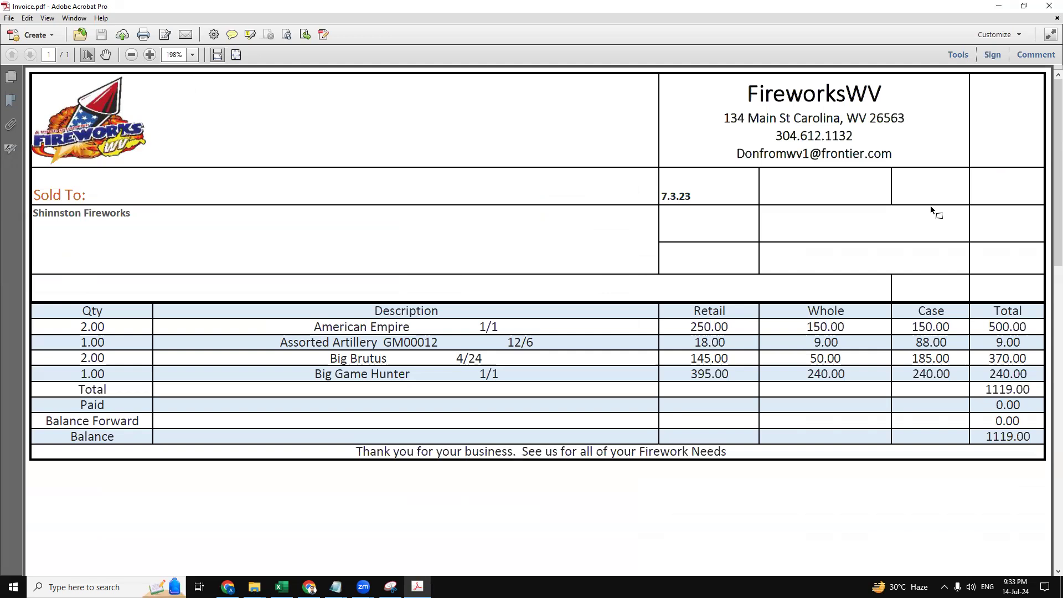
Step: Close the PDF, open the Invoices PDF folder, and choose another app for Invoice.pdf
click(1048, 5)
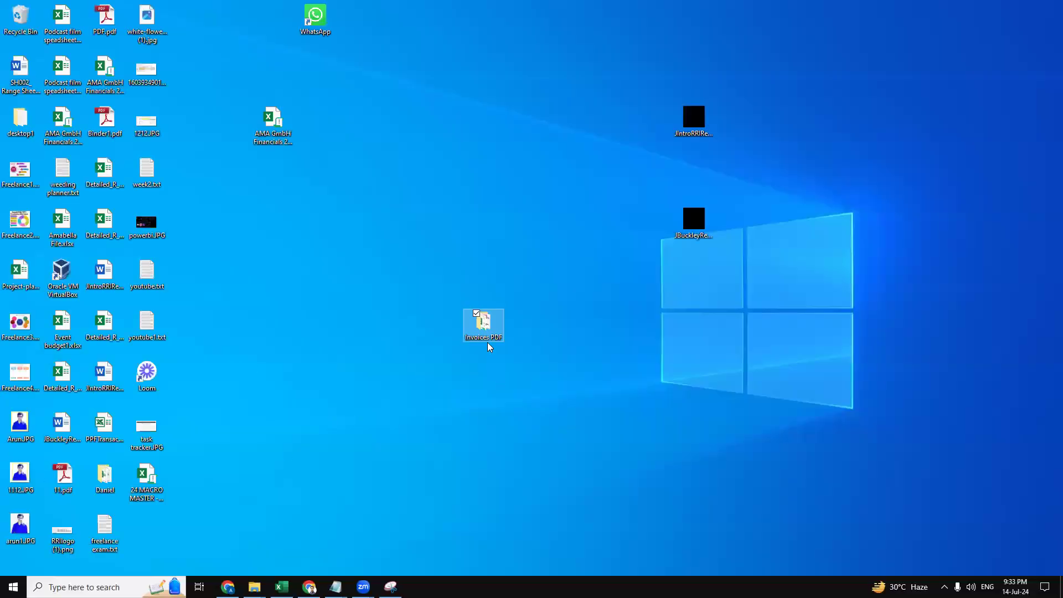
double_click(490, 333)
right_click(246, 252)
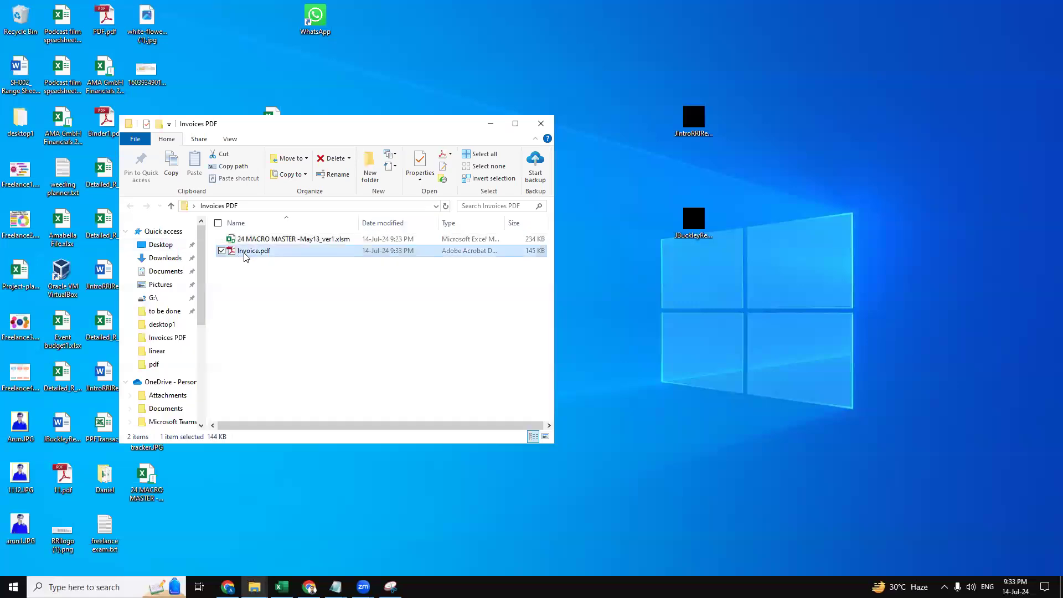
mouse_move(310, 368)
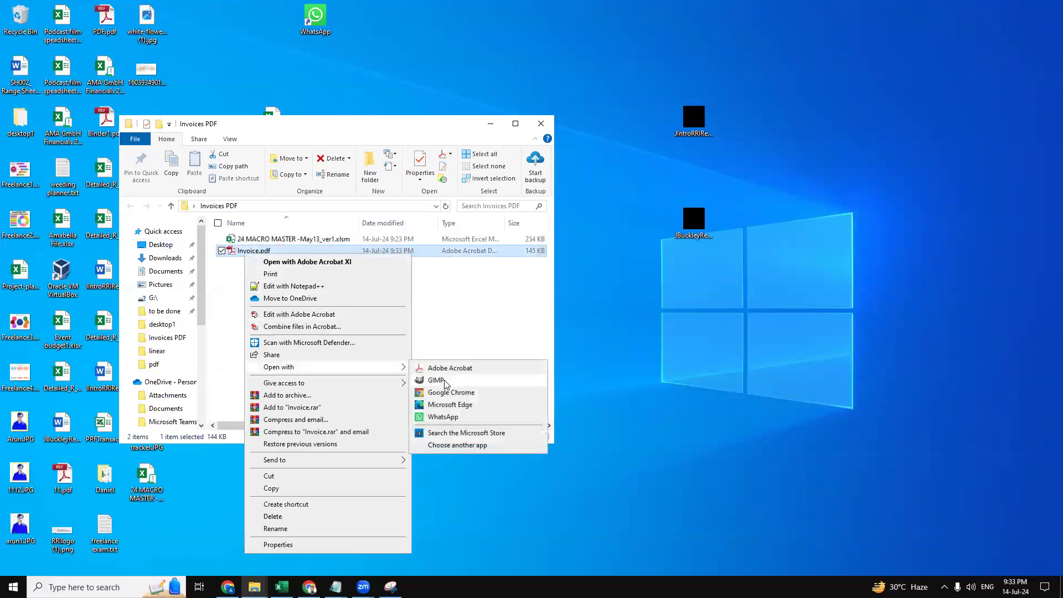
click(464, 445)
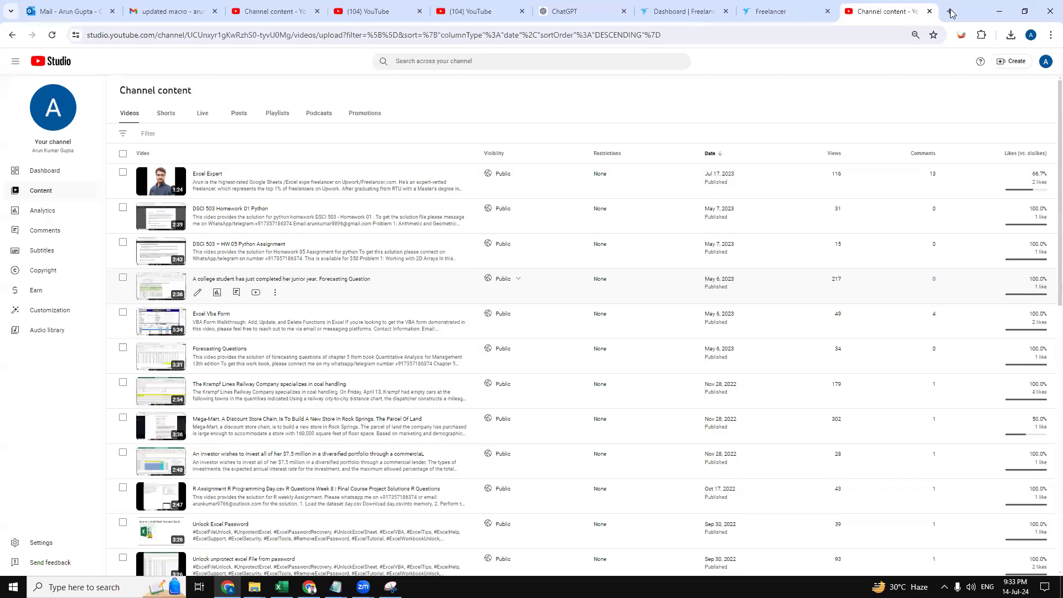
click(951, 12)
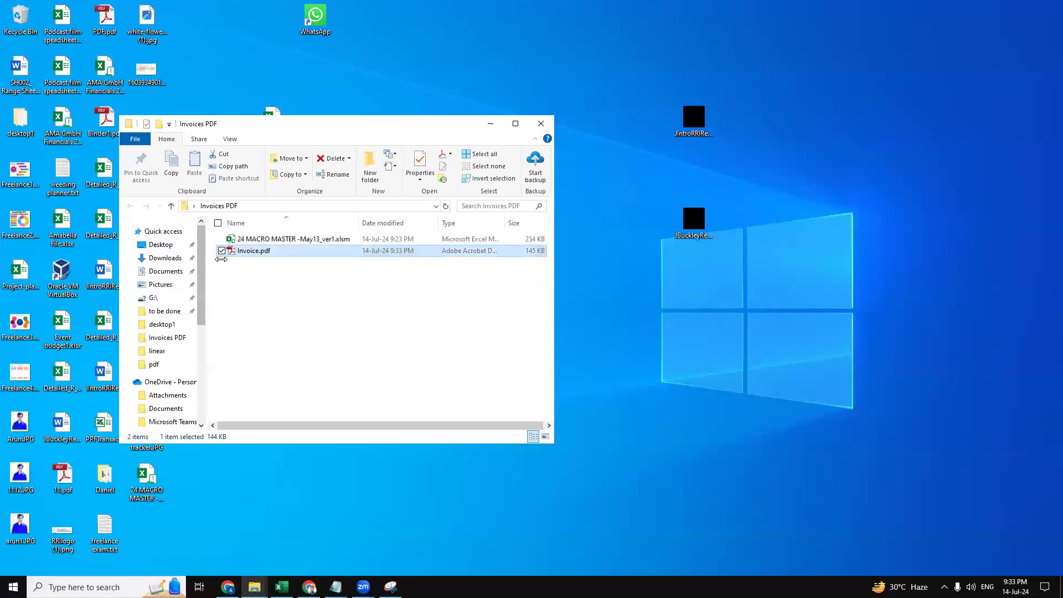
Step: Open Invoice.pdf in Chrome, check the 150.00, 1/1 and Assorted Artillery values, then return to Excel
drag(246, 251, 257, 481)
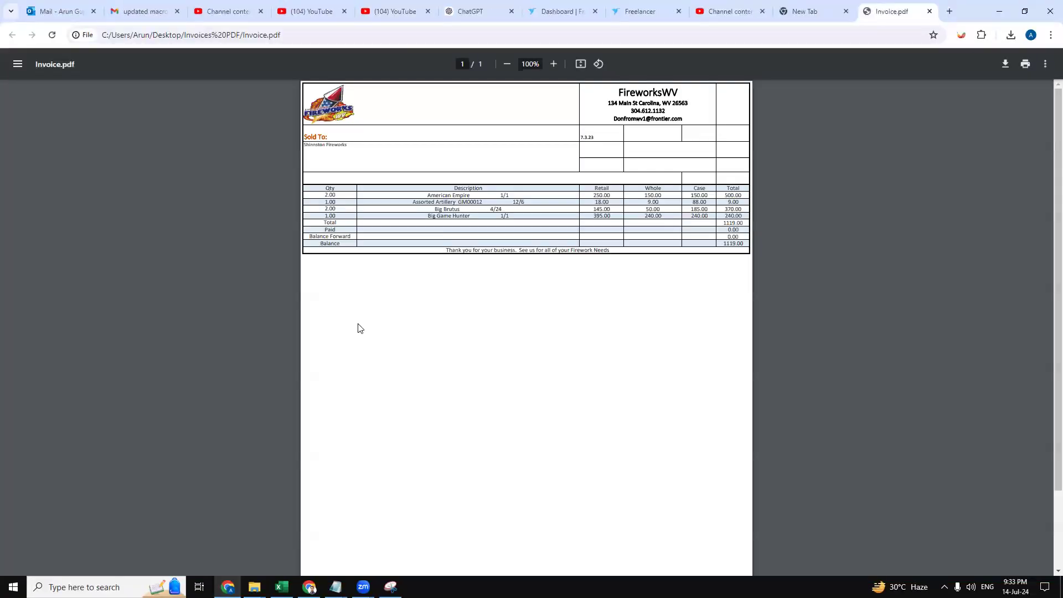
ctrl+scroll(541, 276, up, 3)
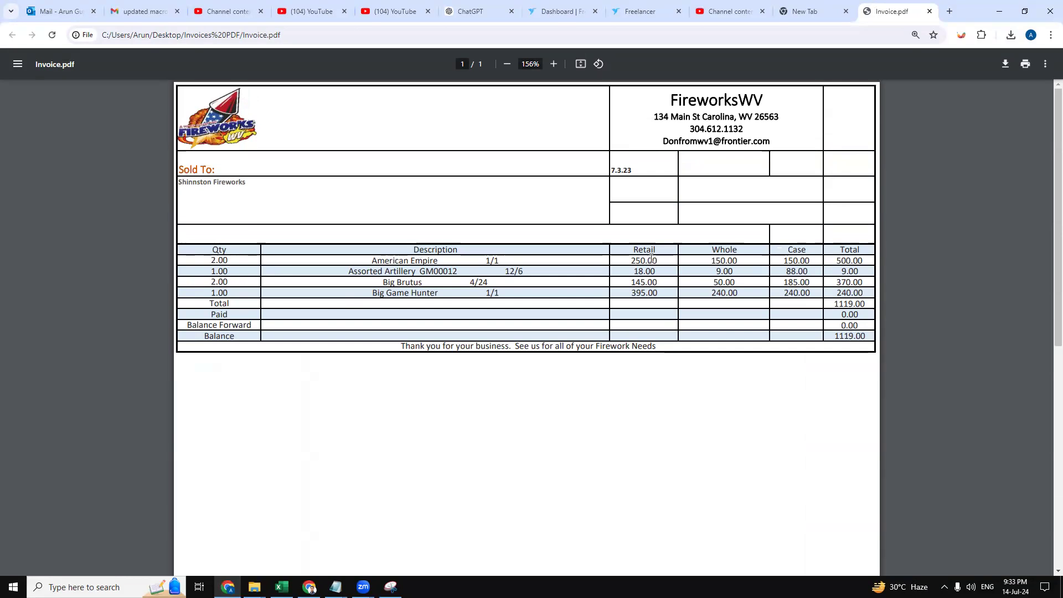
double_click(736, 261)
click(776, 265)
drag(477, 261, 503, 262)
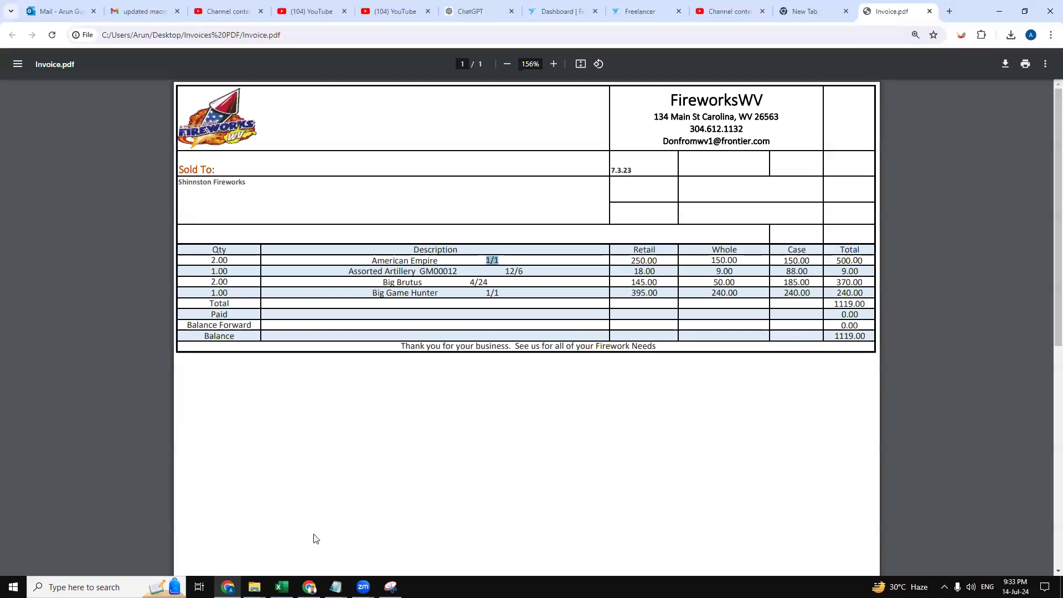
click(444, 221)
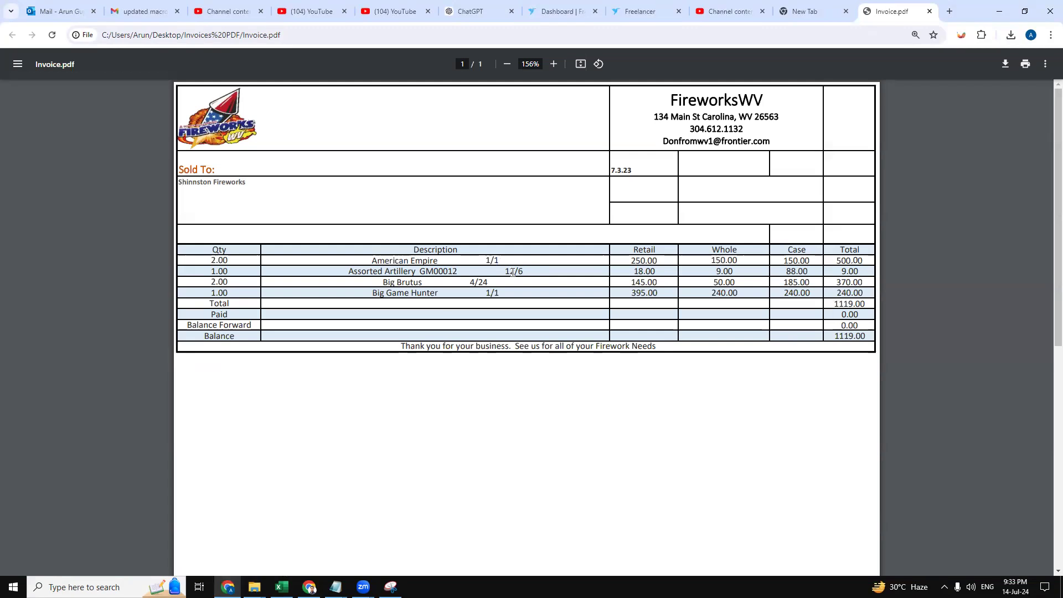
triple_click(513, 271)
click(517, 316)
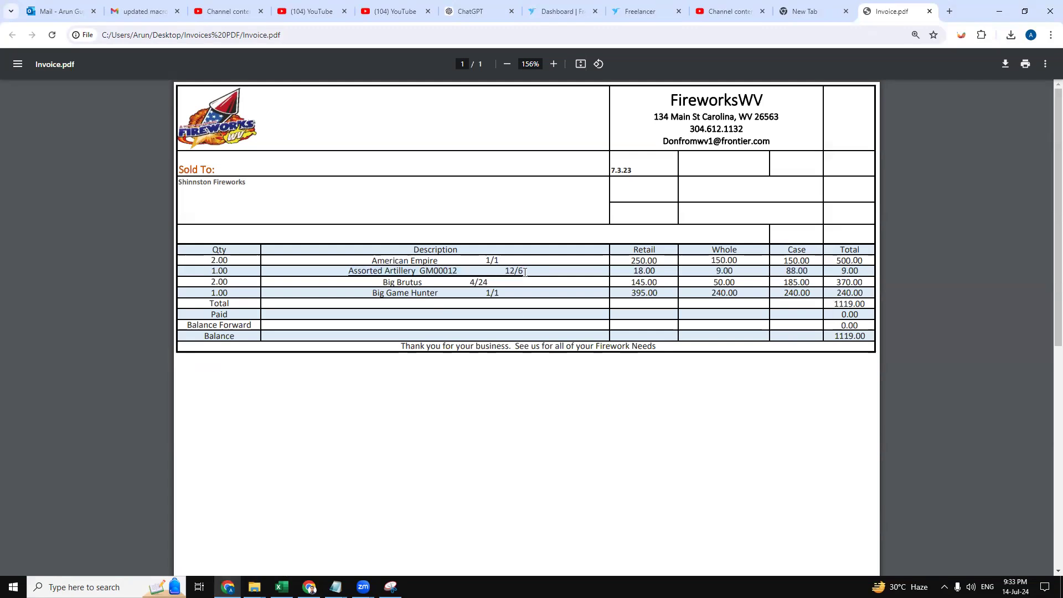
click(281, 586)
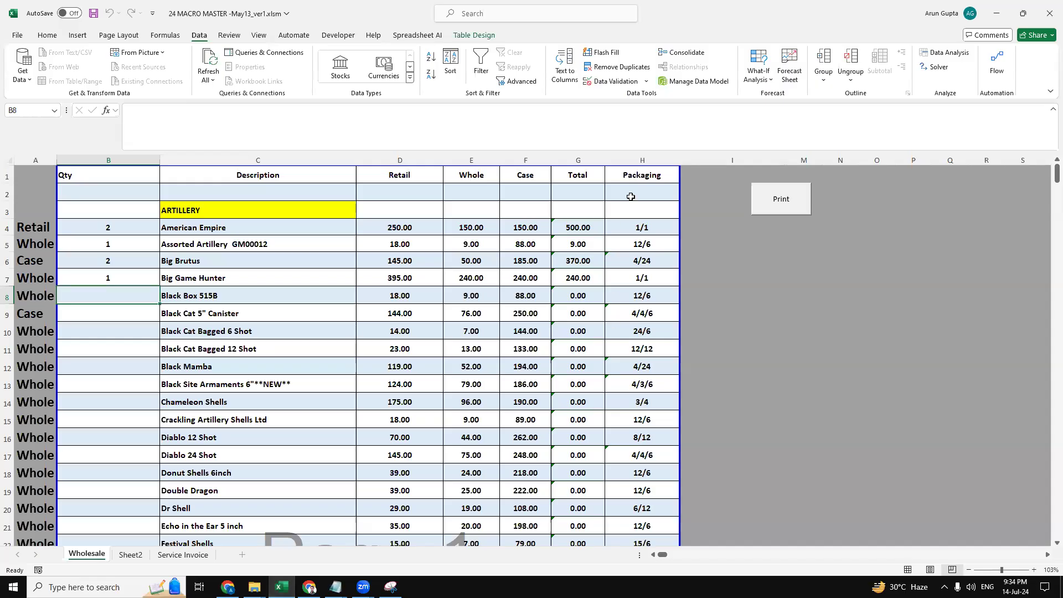
click(667, 229)
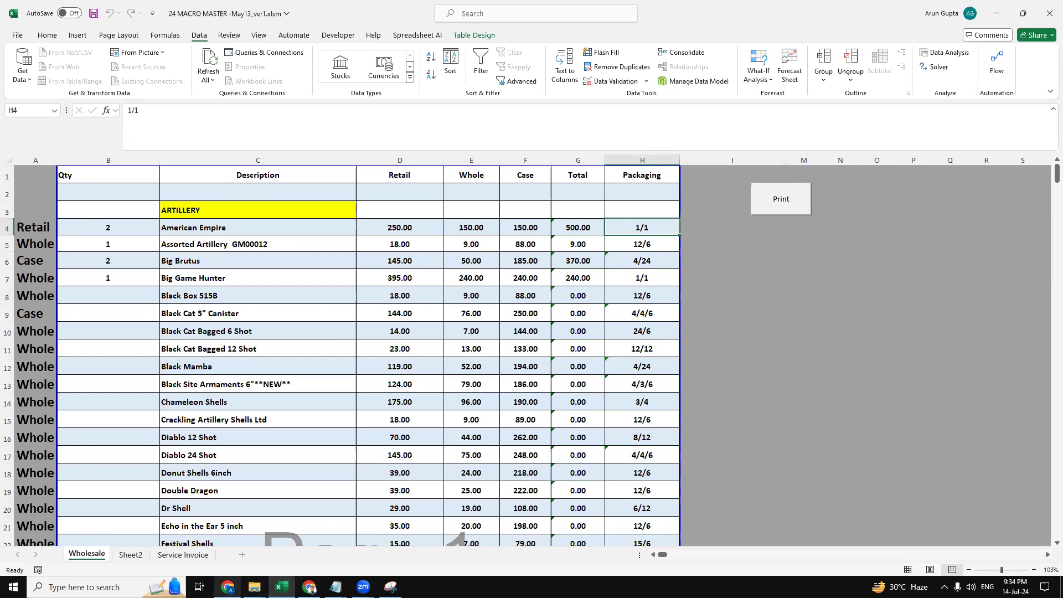
click(150, 307)
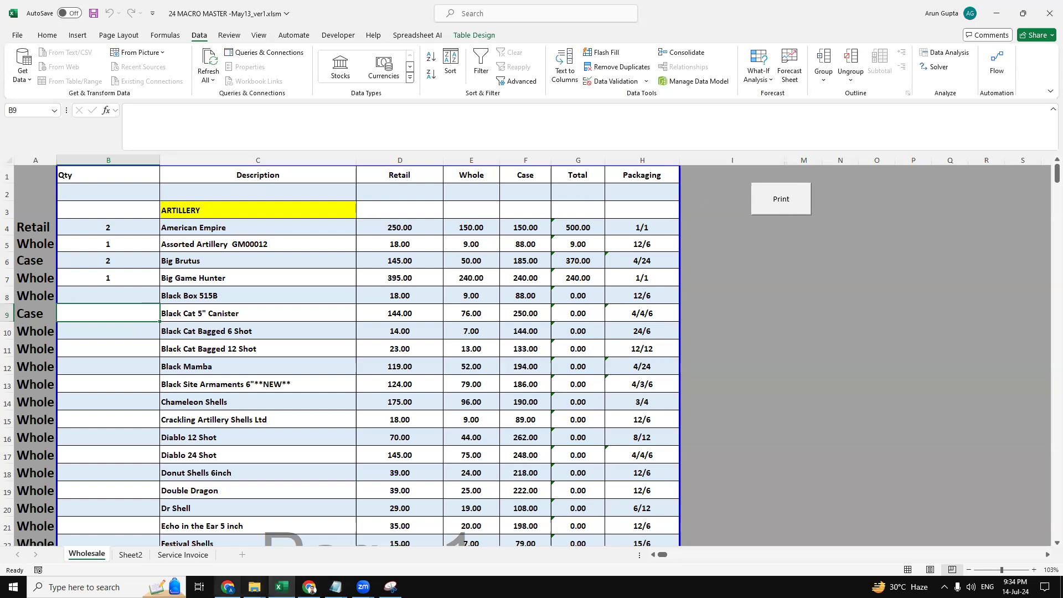
Step: Bring the Invoices PDF folder window to the front from the taskbar
click(254, 587)
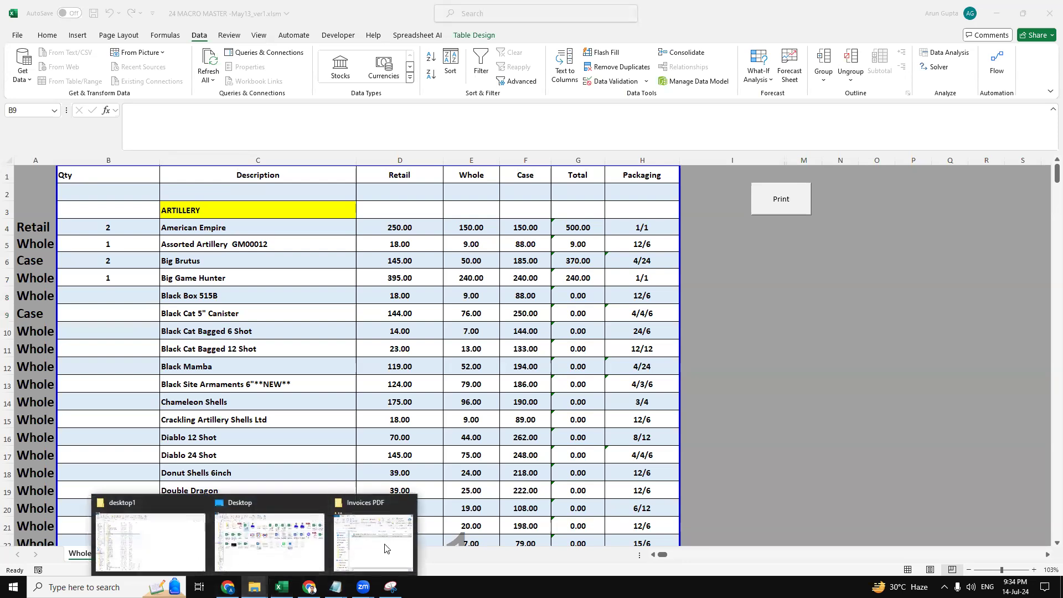
click(354, 543)
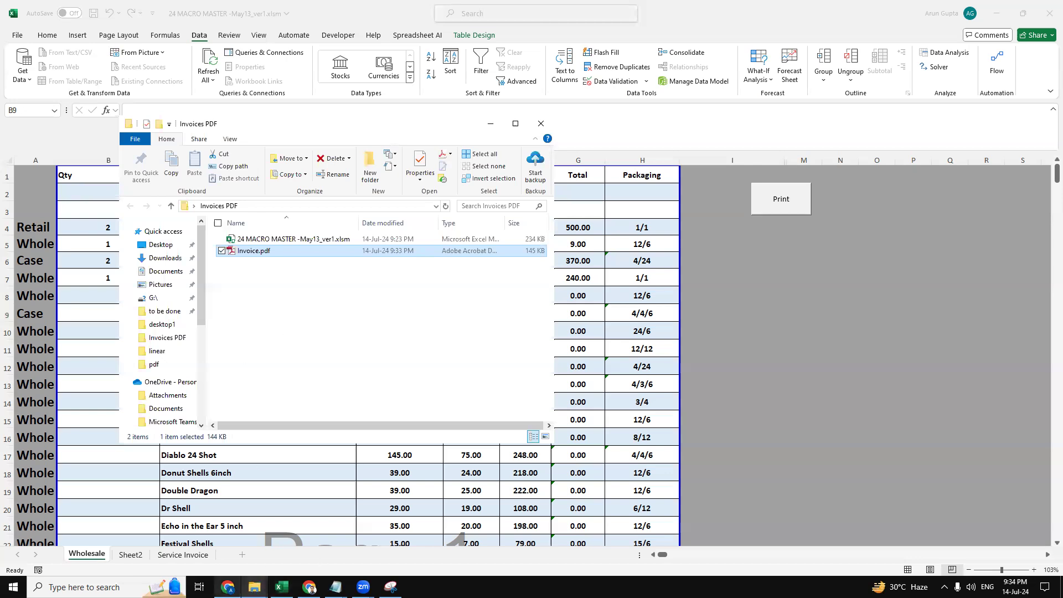
Step: Bring the Chrome window showing Invoice.pdf forward from the taskbar
mouse_move(227, 586)
click(236, 554)
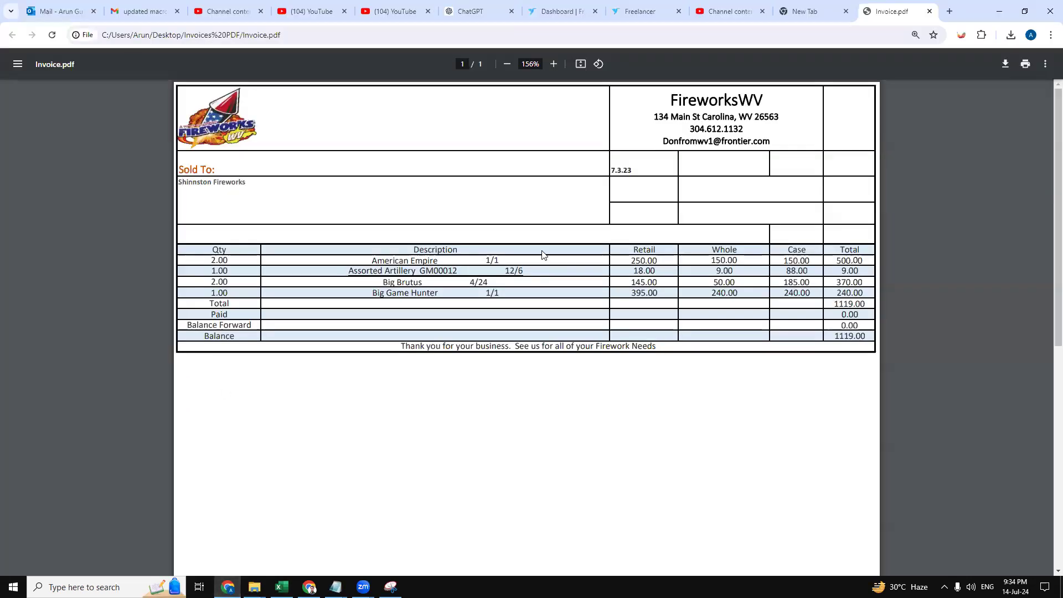